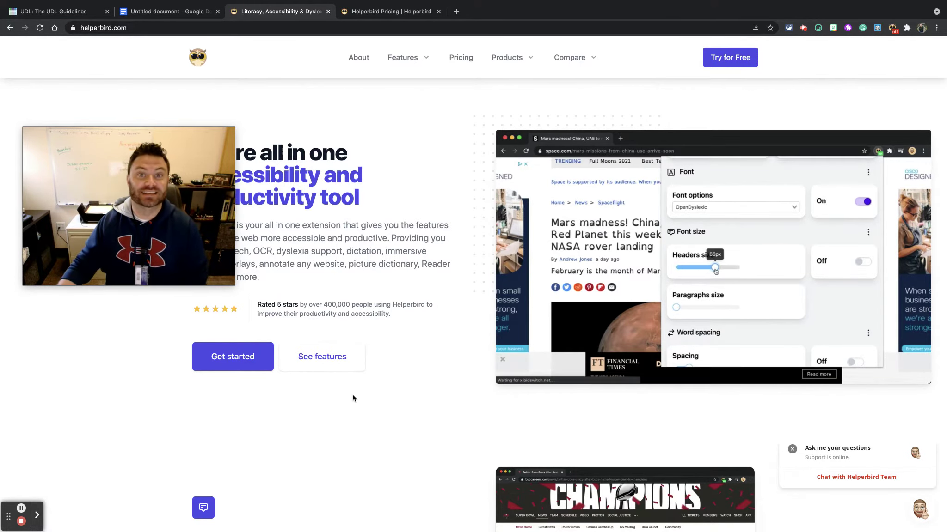
Look through the Helperbird homepage's feature sections, from website annotation and dyslexia support to text to speech and Immersive Reader.
scroll(363, 376, down, 3)
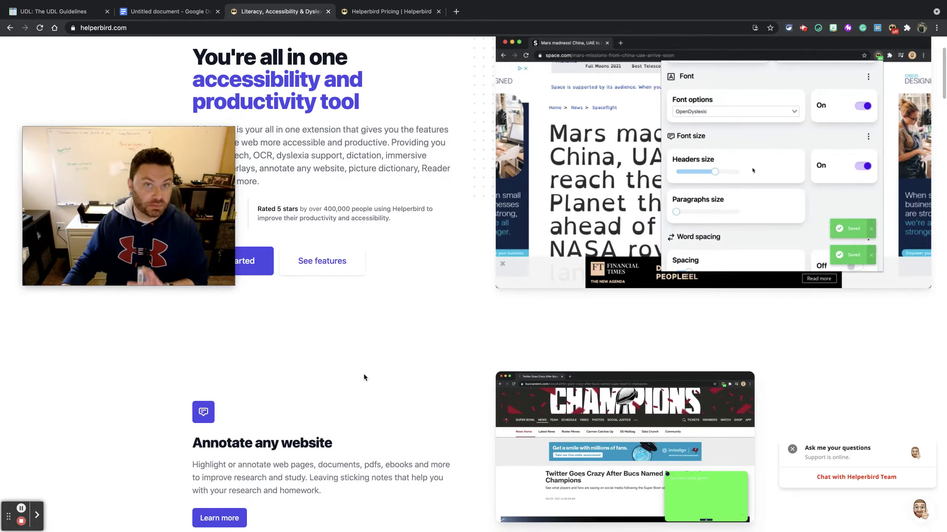
scroll(365, 378, down, 1)
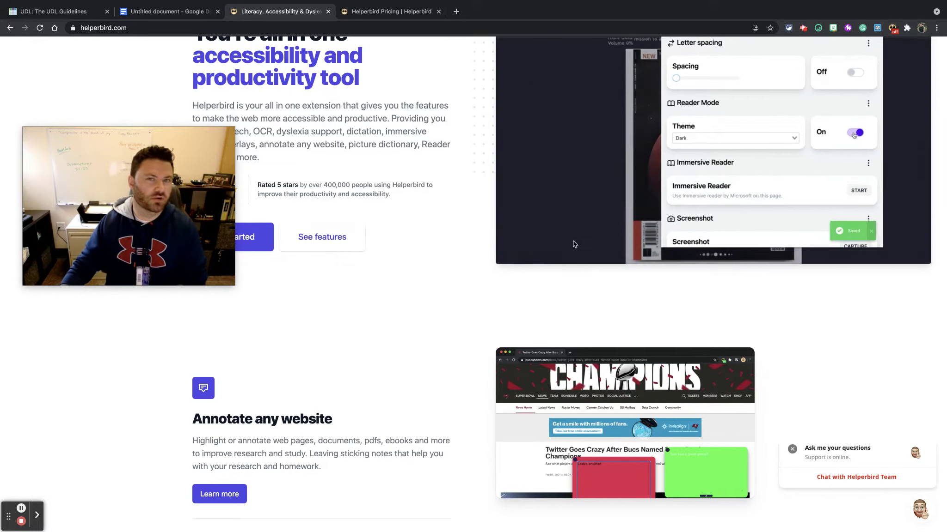
scroll(572, 244, down, 2)
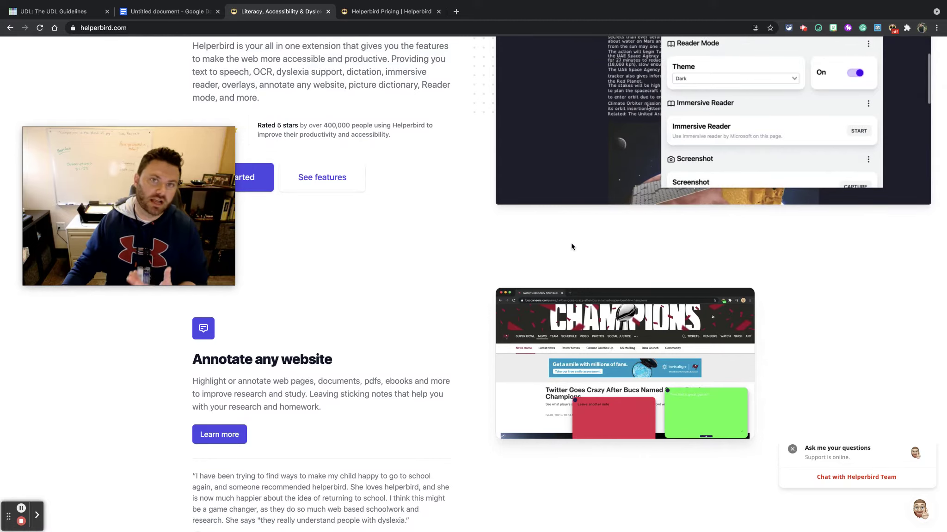
scroll(572, 245, down, 2)
scroll(572, 246, down, 5)
scroll(571, 245, down, 5)
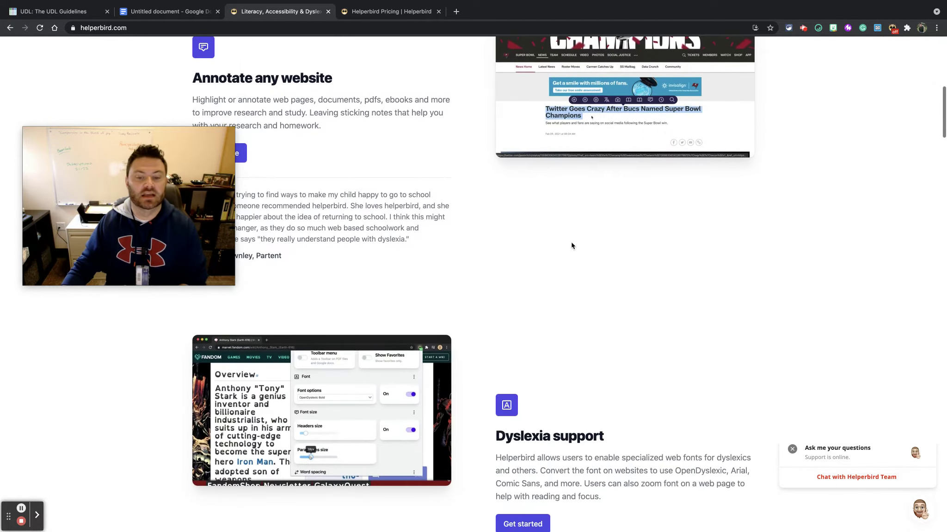
scroll(571, 243, down, 5)
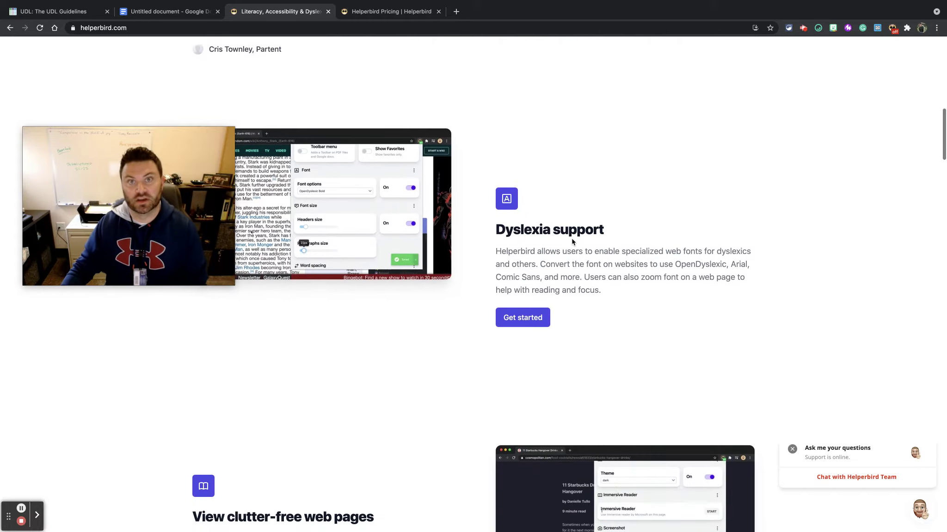
scroll(572, 245, down, 2)
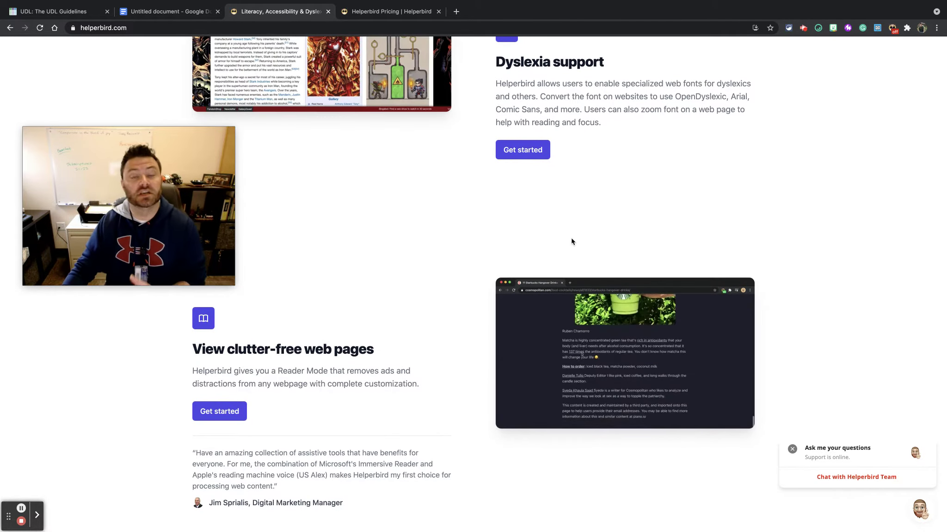
scroll(571, 241, down, 3)
scroll(572, 238, down, 5)
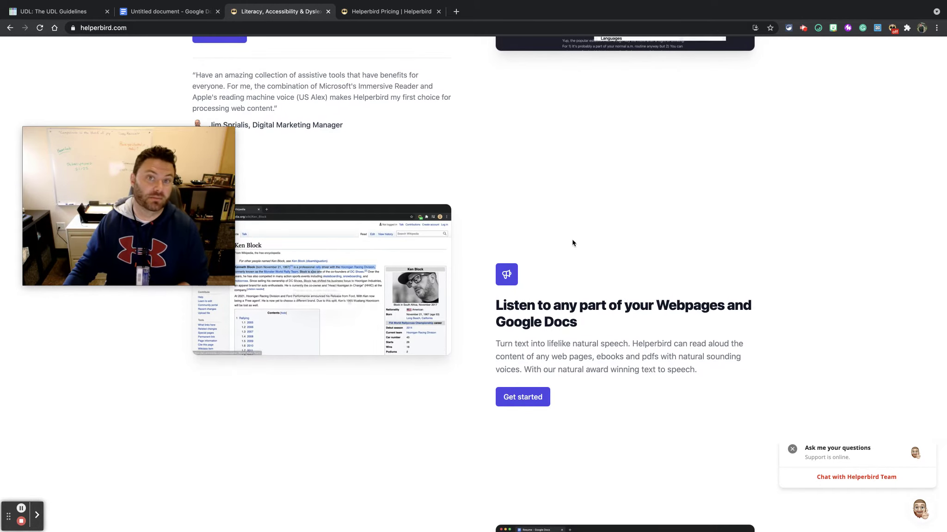
scroll(572, 242, down, 1)
scroll(572, 243, down, 4)
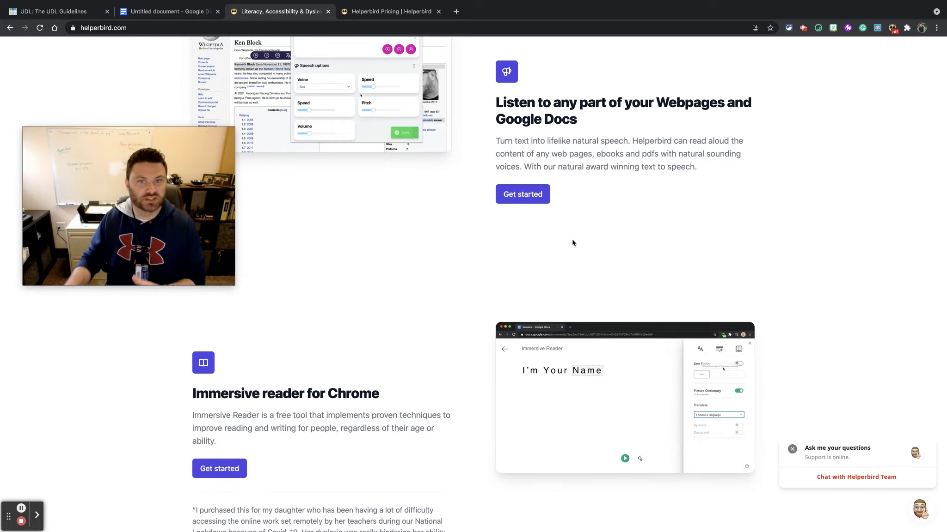
Compare the features included in the Free Forever, Pro, Student deal and Schools & Businesses plans on the Helperbird pricing page.
click(386, 14)
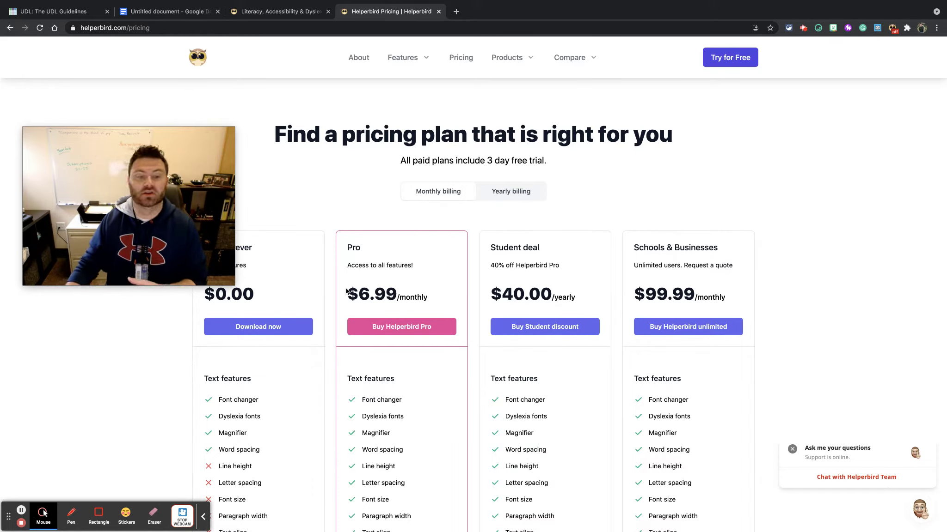
scroll(270, 408, down, 5)
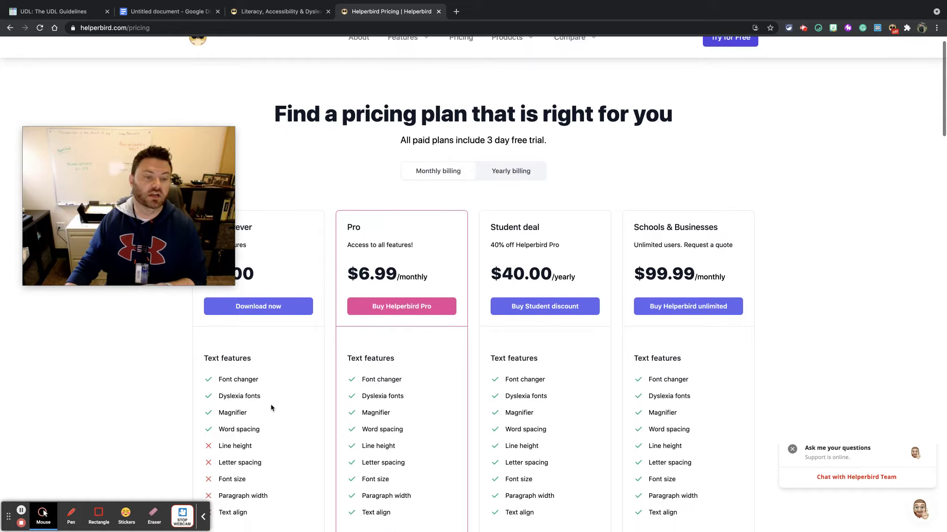
scroll(273, 407, down, 5)
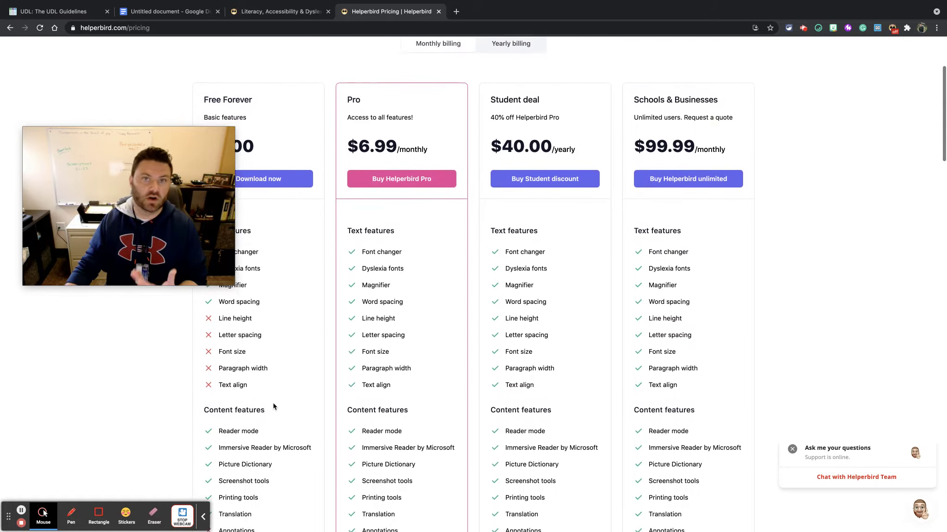
scroll(274, 401, down, 3)
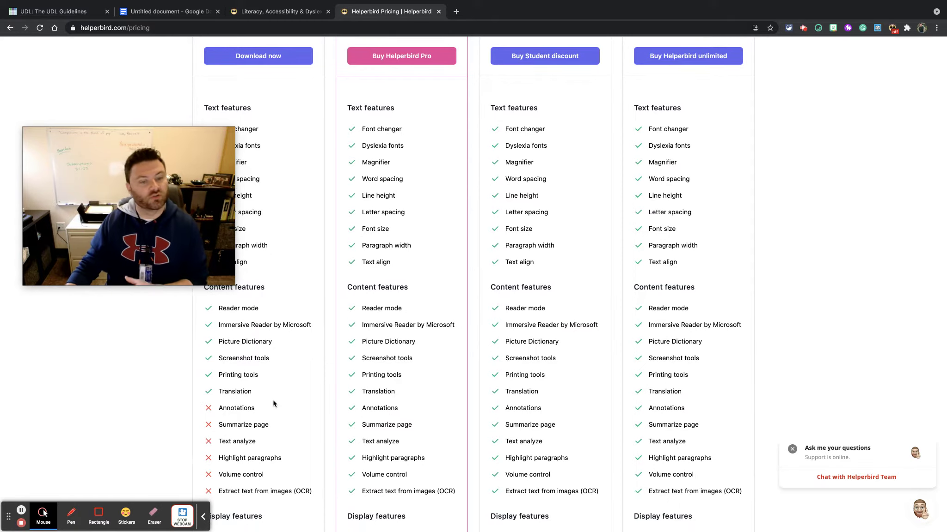
scroll(274, 403, down, 7)
scroll(273, 402, down, 4)
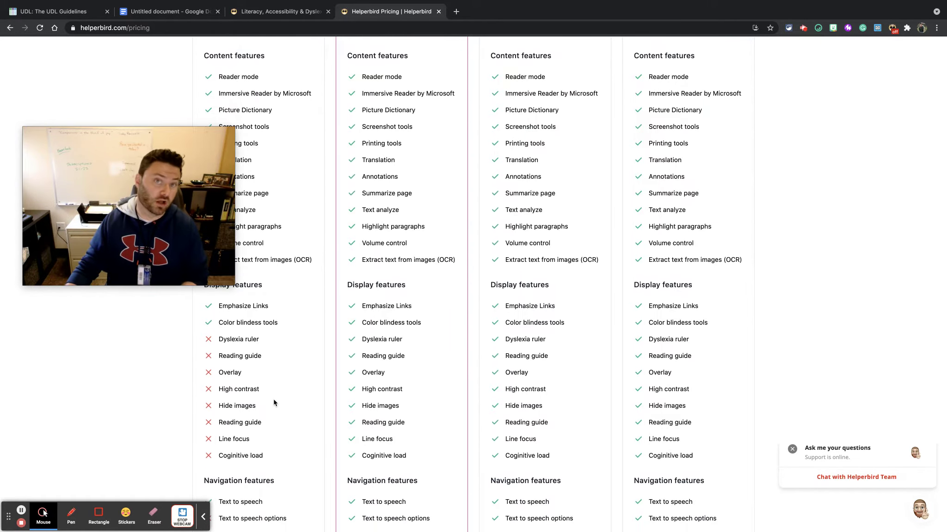
scroll(274, 403, down, 7)
scroll(274, 401, down, 6)
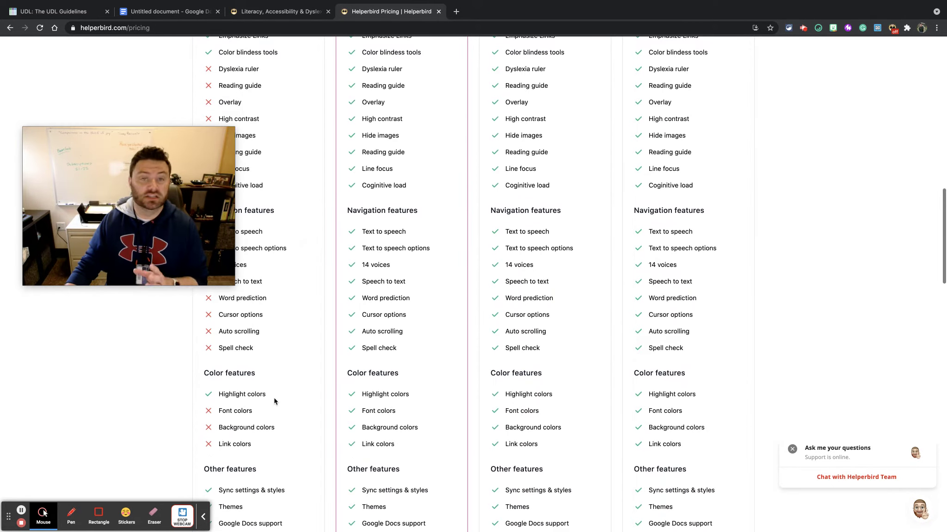
scroll(274, 402, up, 20)
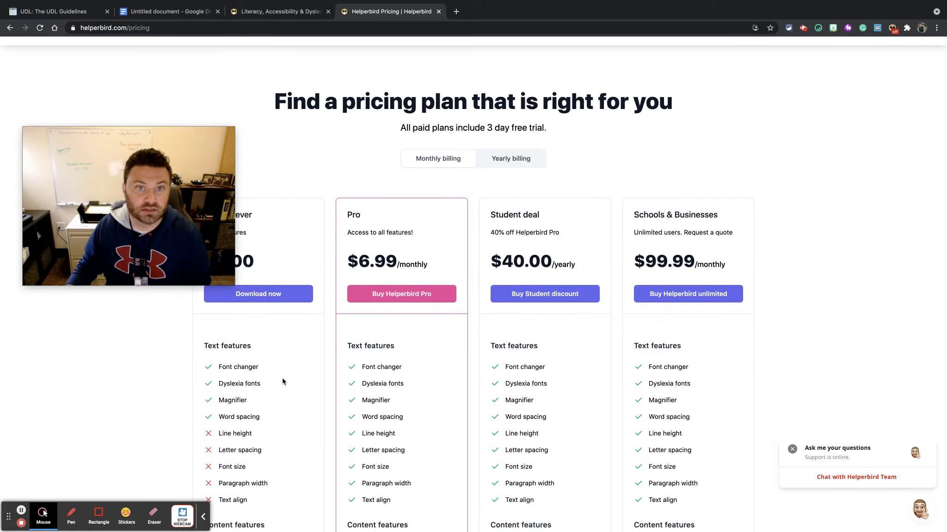
Switch to the UDL Guidelines page and turn on the OpenDyslexic font for it in Helperbird.
click(53, 11)
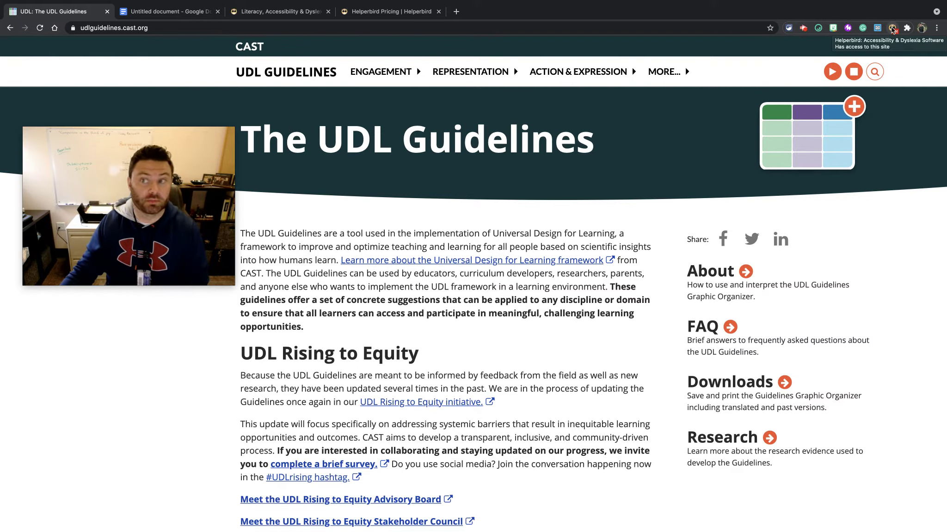
click(893, 29)
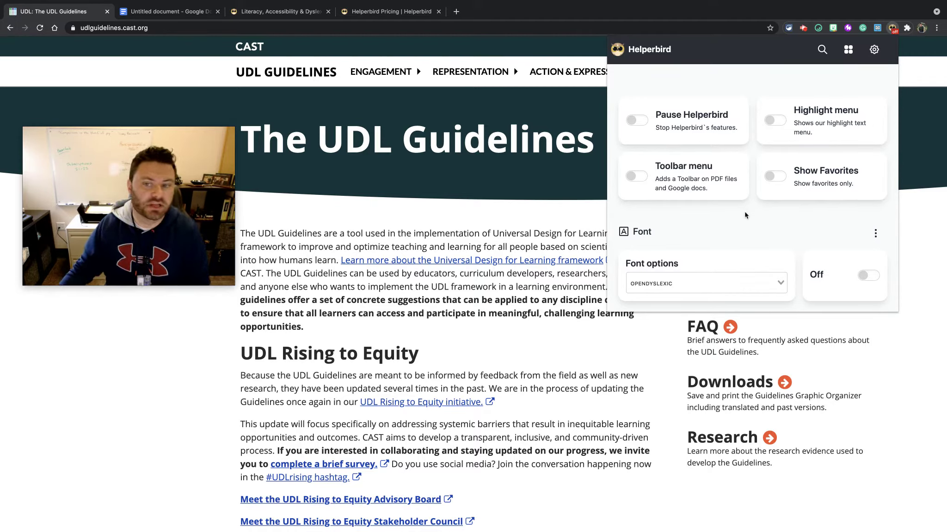
scroll(744, 215, down, 5)
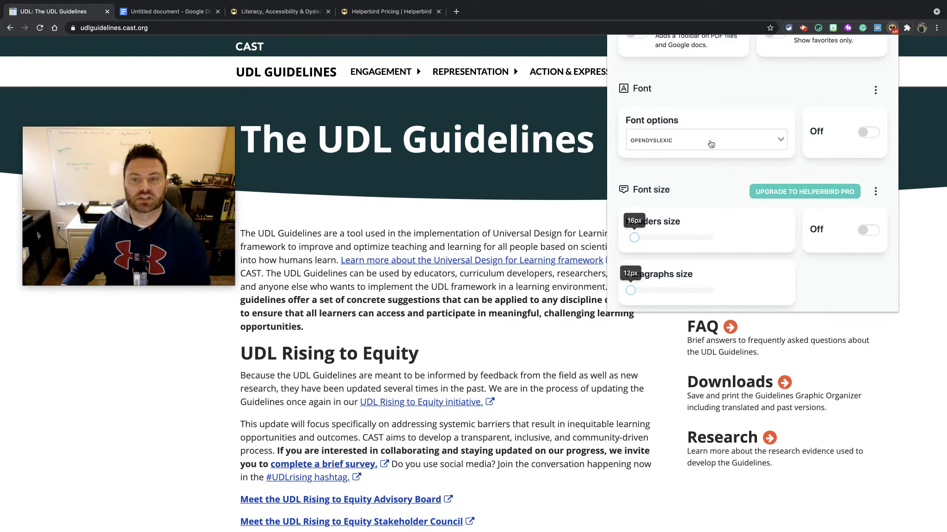
click(863, 136)
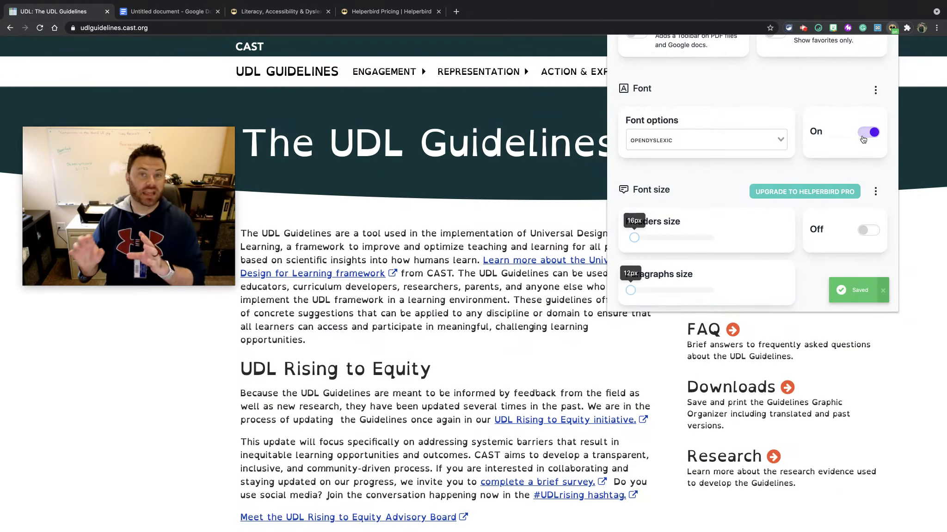
Try Helperbird's 24 px word spacing on the UDL Guidelines page and switch it back off.
scroll(854, 163, down, 4)
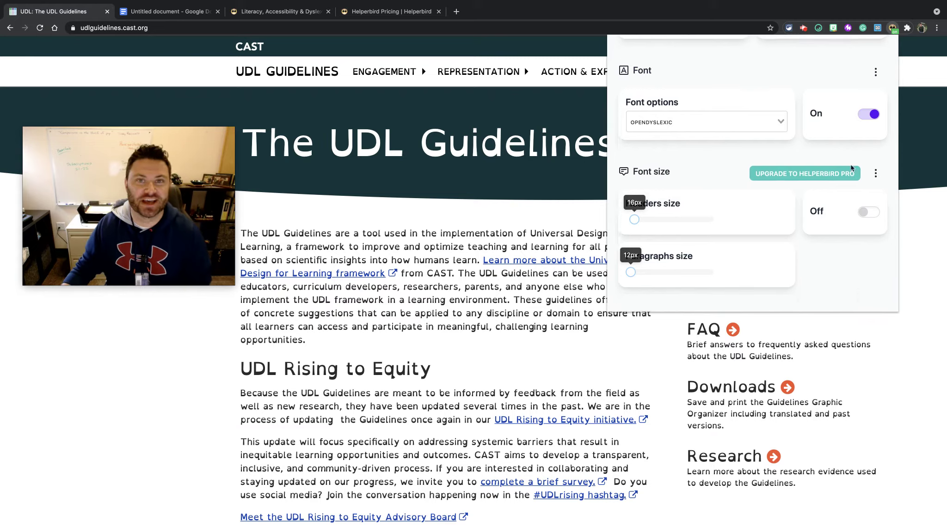
scroll(850, 167, down, 1)
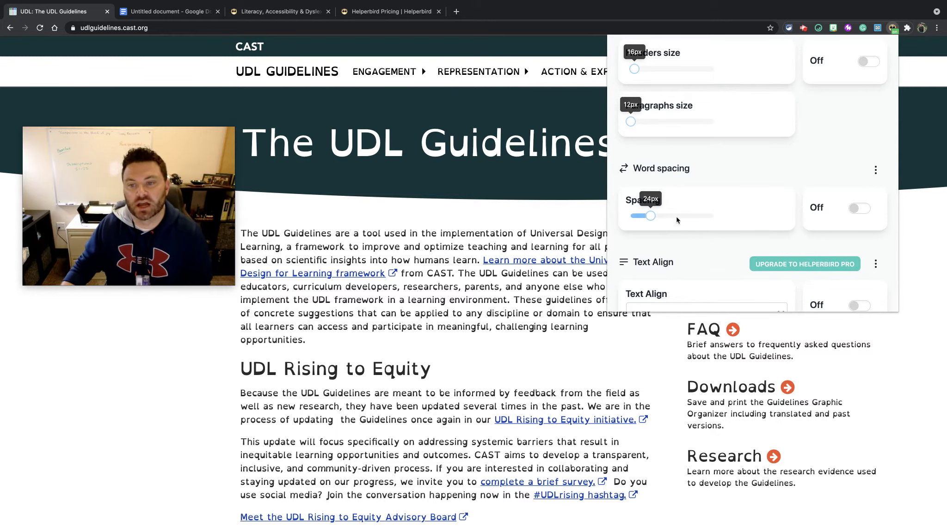
click(861, 209)
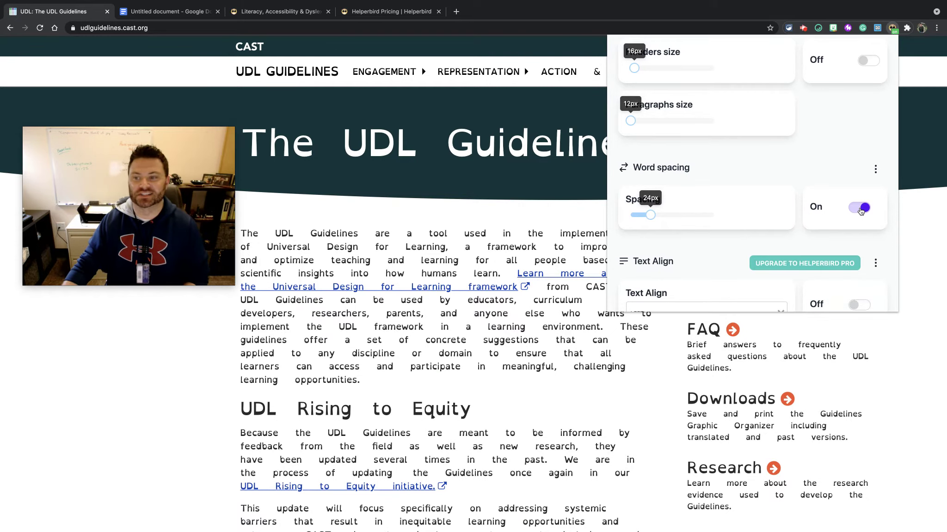
click(860, 209)
Start Microsoft's Immersive Reader on the UDL Guidelines page from Helperbird and close the extension's popup.
scroll(851, 211, down, 6)
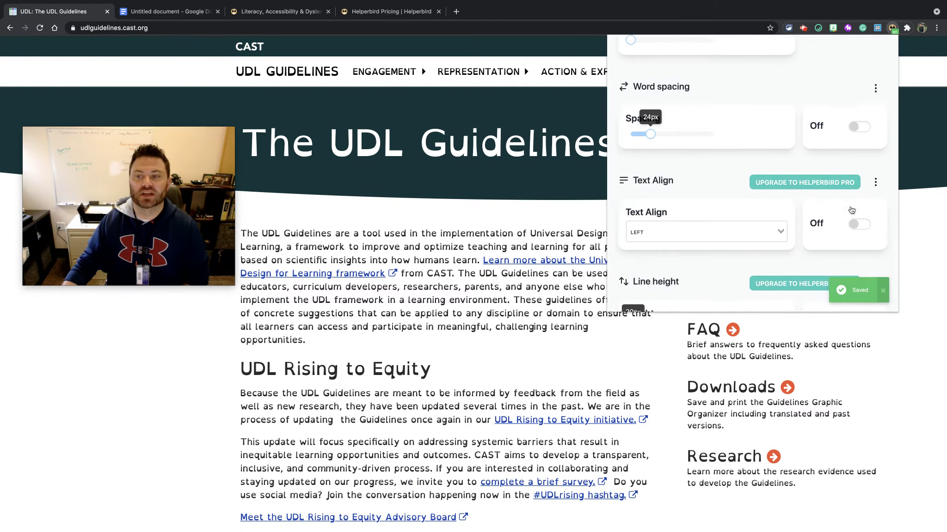
scroll(849, 212, down, 8)
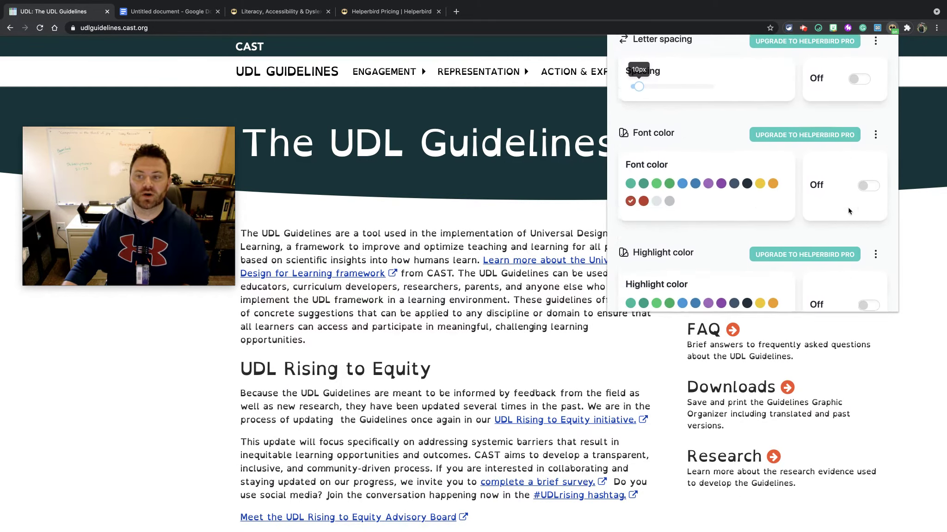
scroll(847, 210, down, 4)
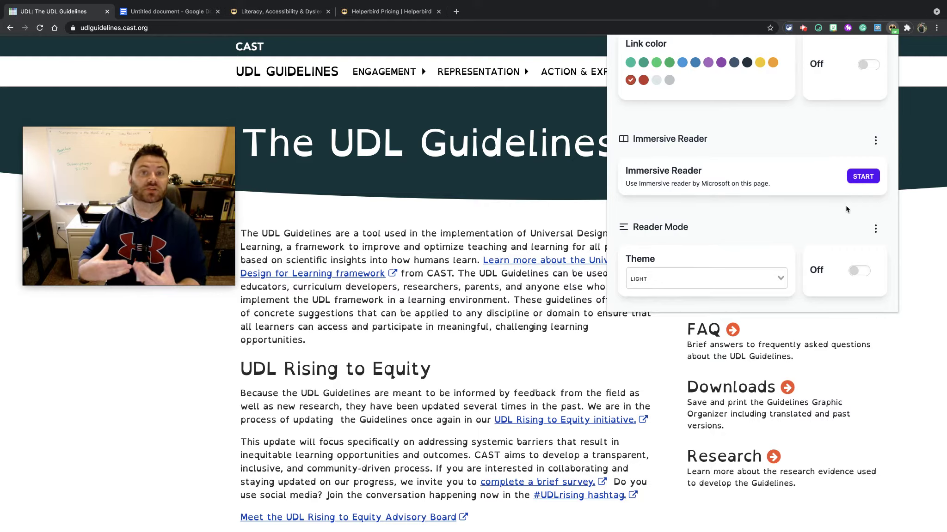
click(862, 181)
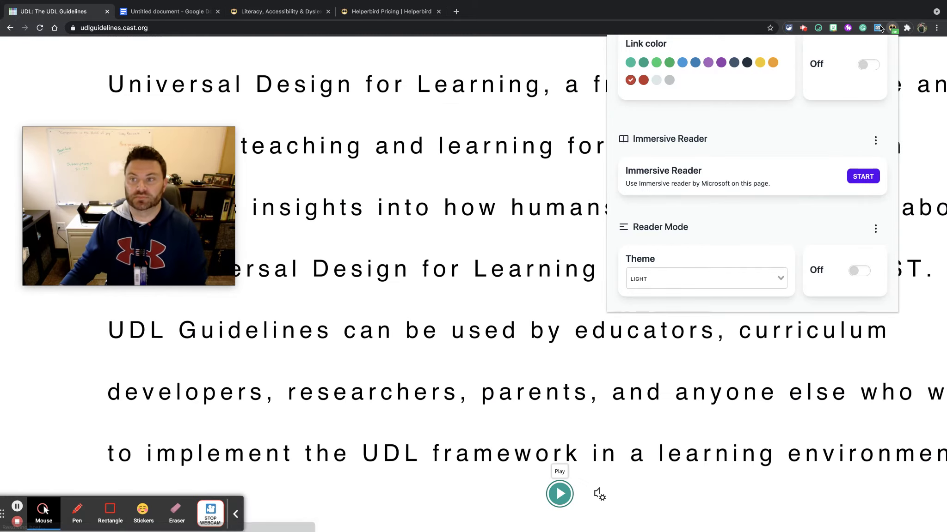
click(893, 28)
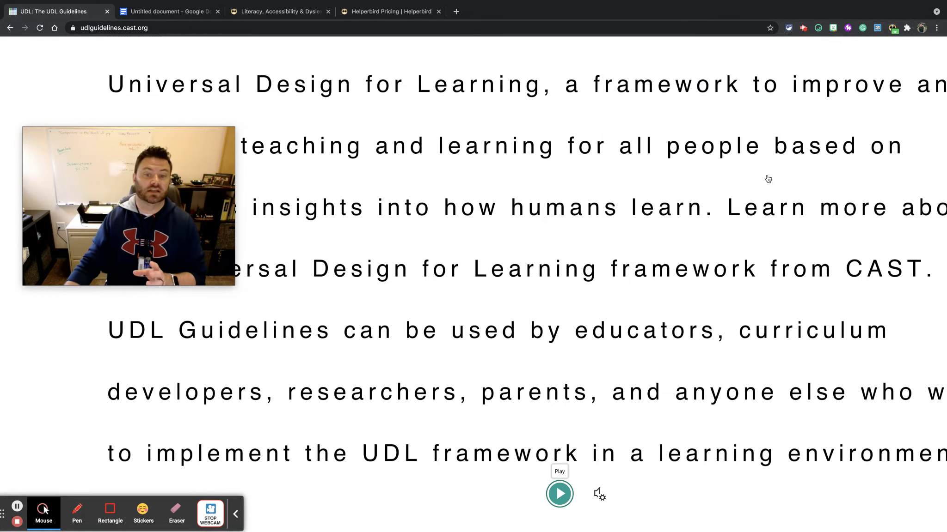
Look through the UDL Guidelines text in Immersive Reader and play it aloud.
scroll(762, 186, up, 3)
scroll(761, 185, down, 10)
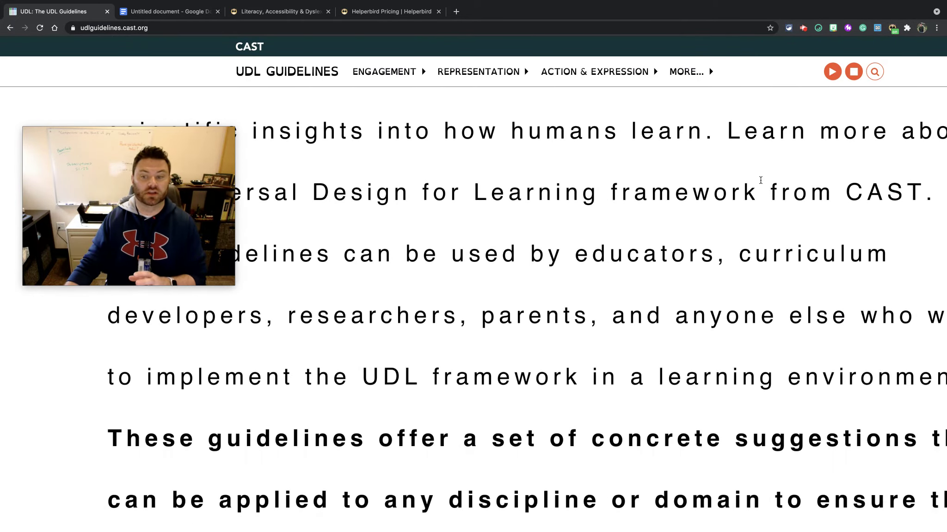
scroll(758, 186, down, 3)
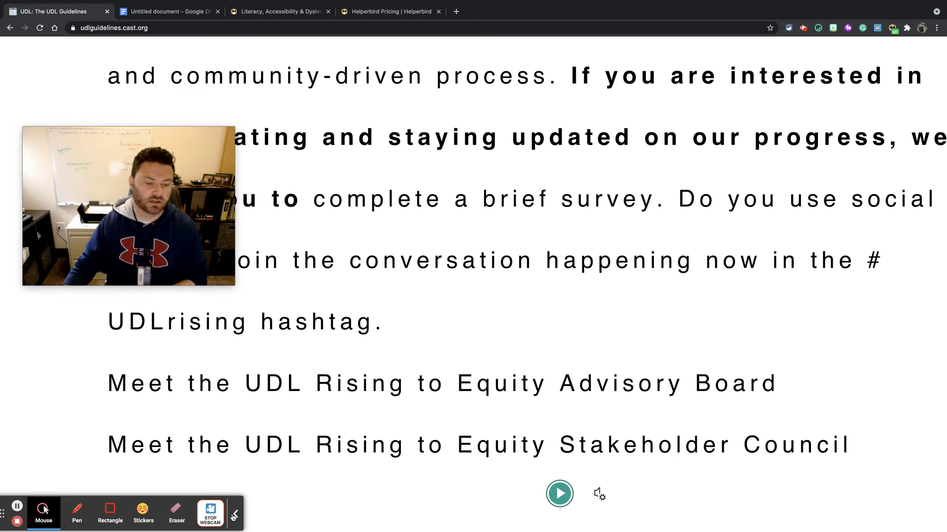
click(560, 494)
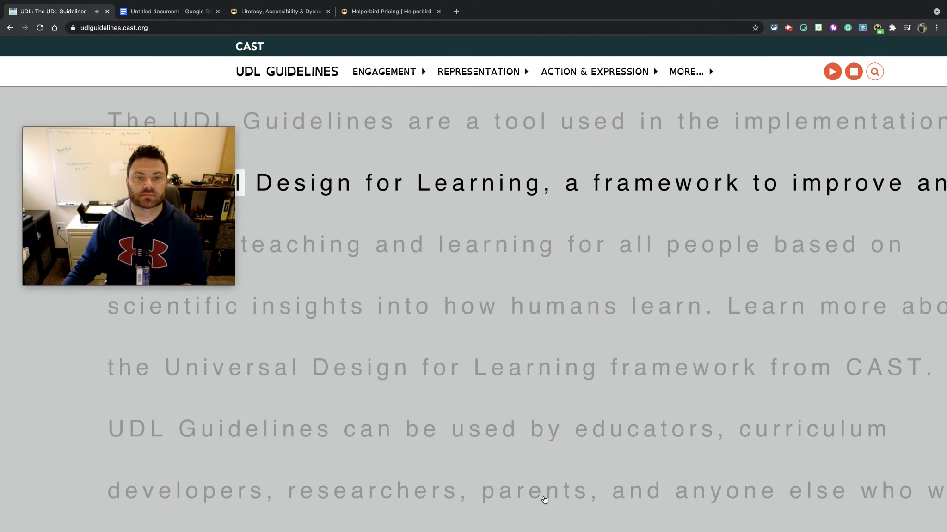
scroll(543, 500, down, 10)
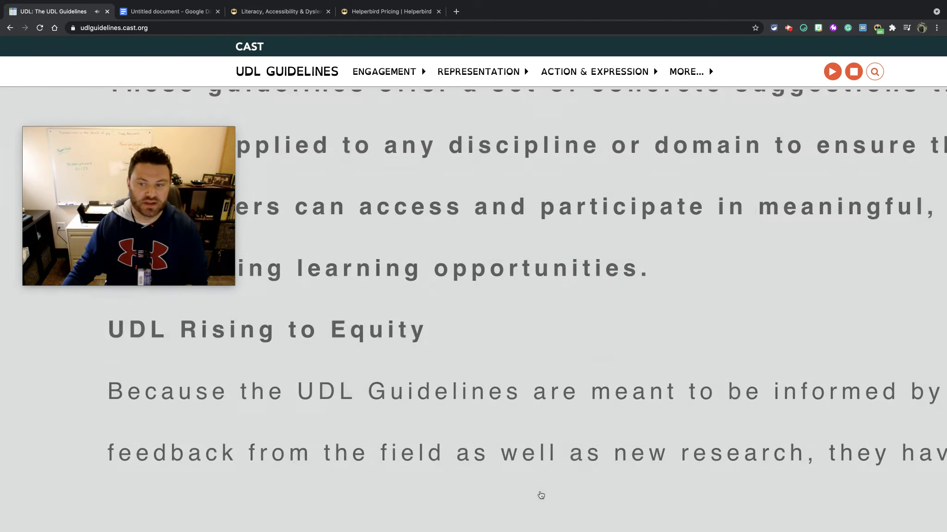
scroll(539, 496, down, 5)
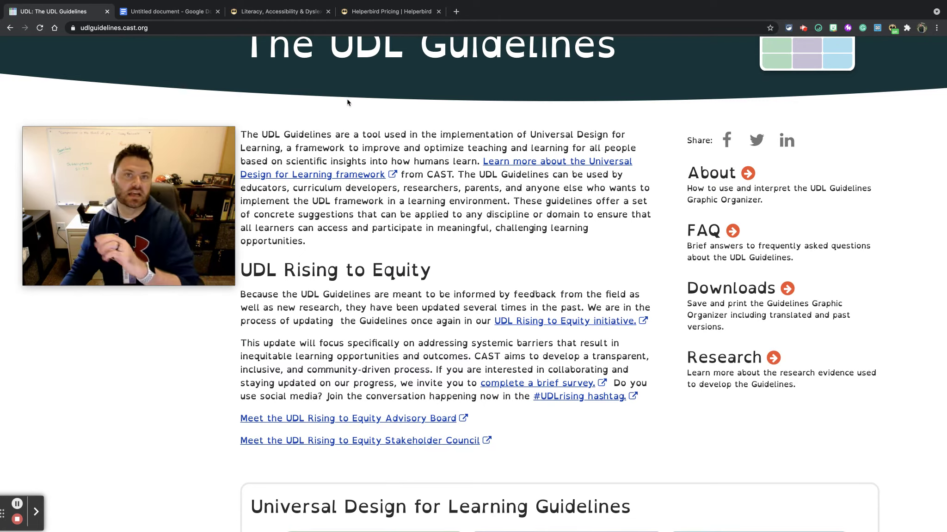
Try pausing Helperbird's features on the UDL Guidelines page and resume them.
click(892, 28)
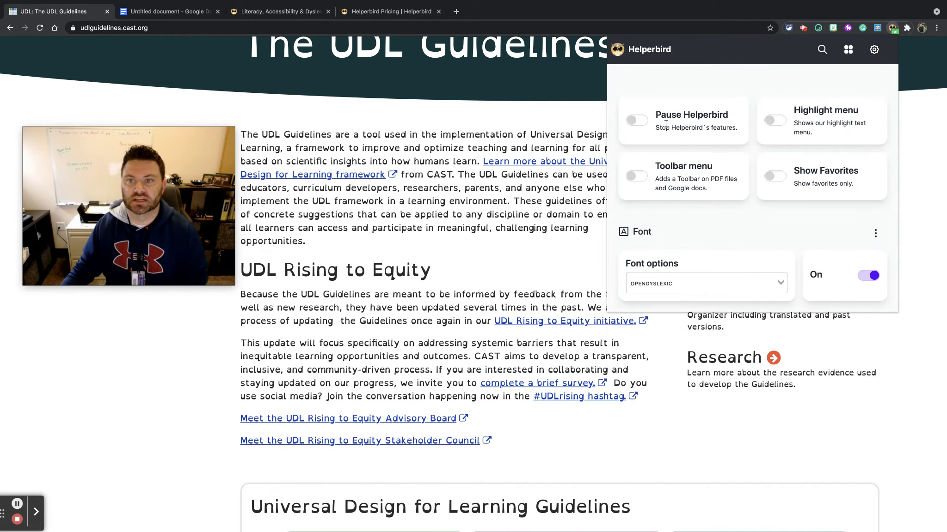
click(639, 121)
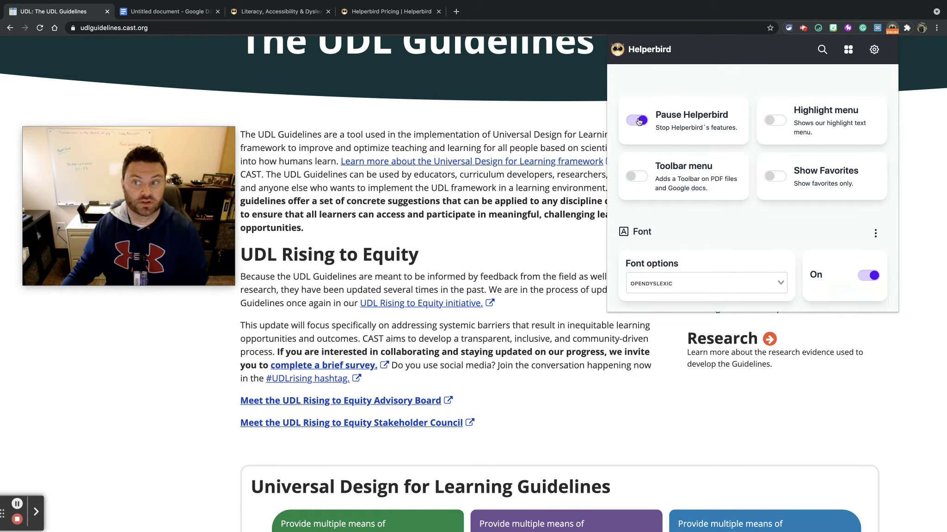
click(639, 121)
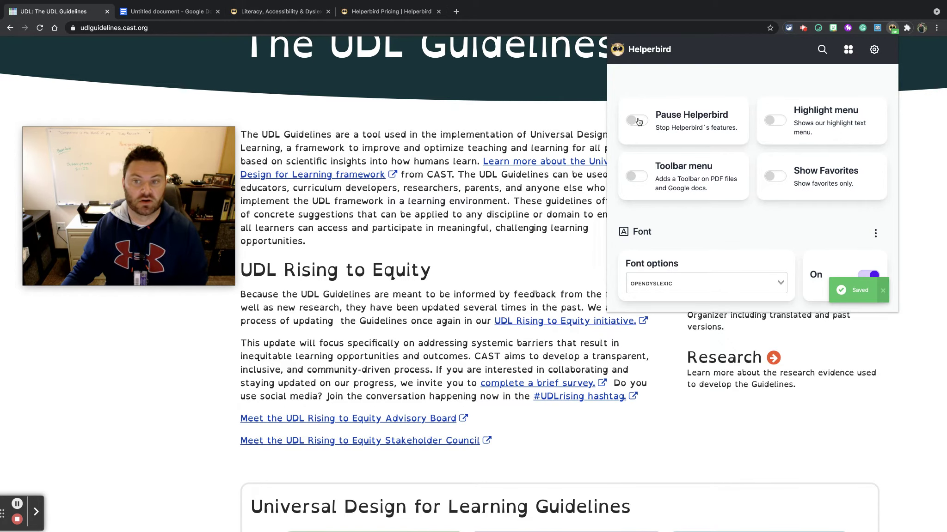
Switch off Helperbird's OpenDyslexic font on the UDL Guidelines page.
scroll(802, 201, down, 1)
scroll(801, 201, down, 1)
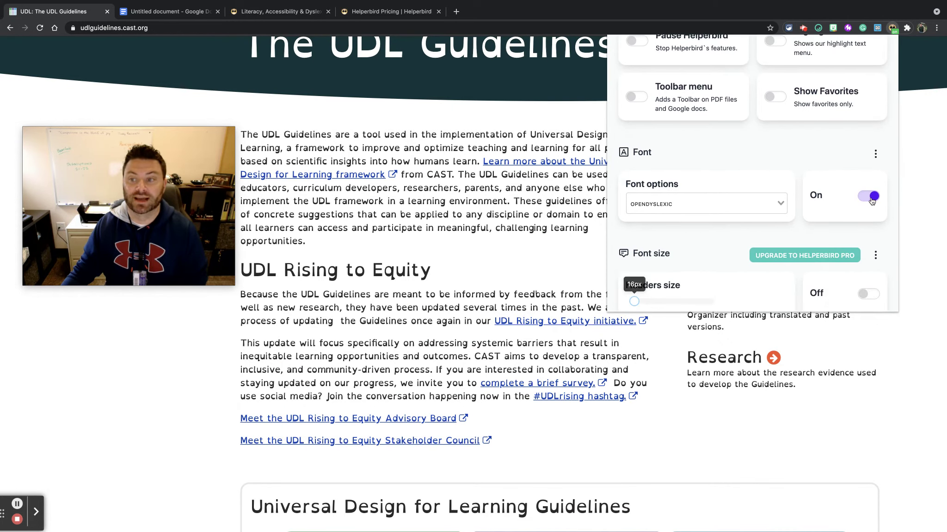
click(868, 197)
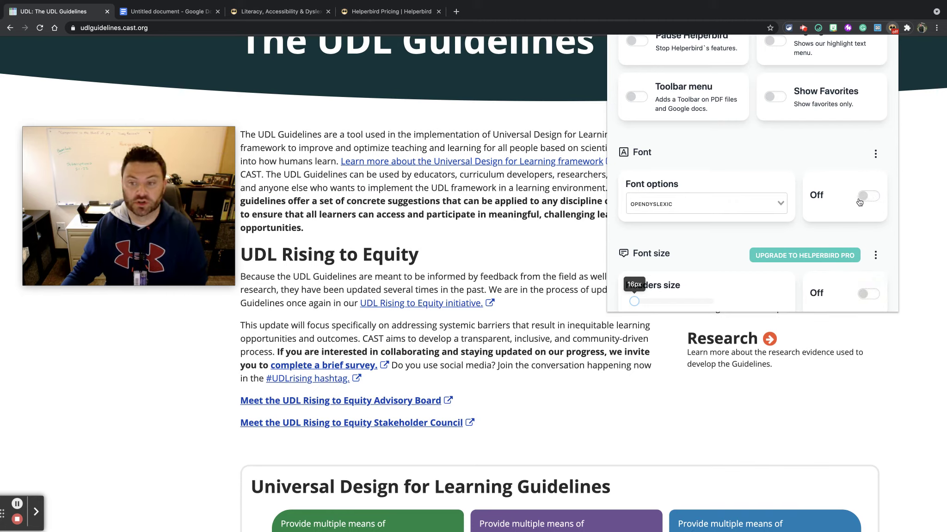
Set Helperbird's Reader Mode theme to Dark, try the mode on the page and switch it back off.
scroll(862, 200, down, 10)
scroll(857, 202, down, 12)
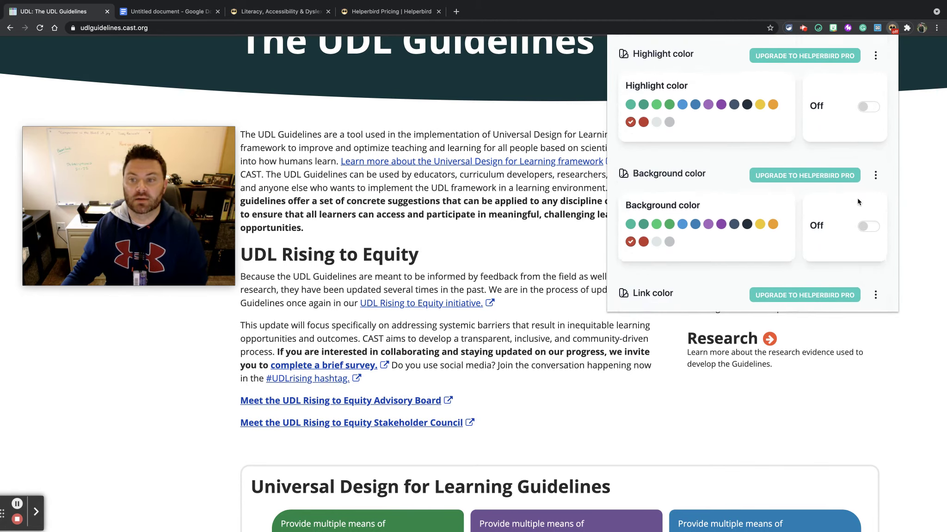
scroll(857, 202, down, 1)
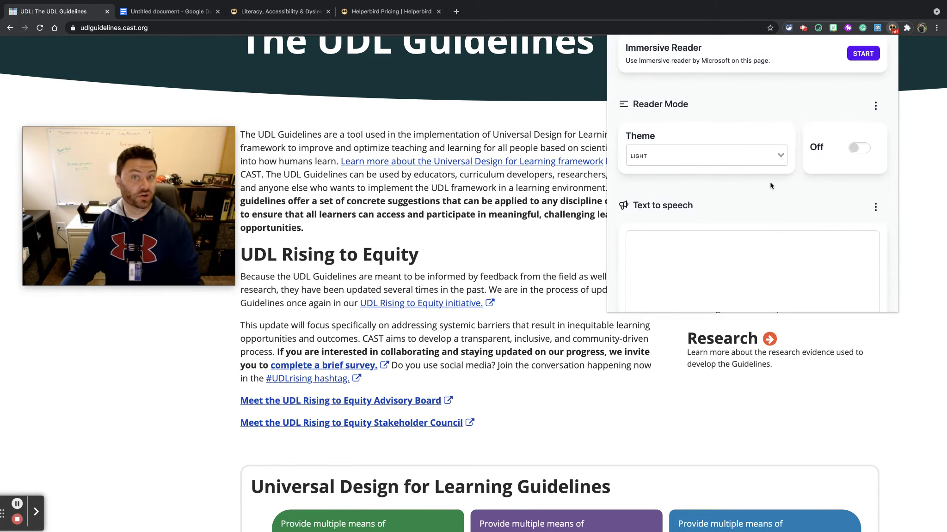
click(762, 161)
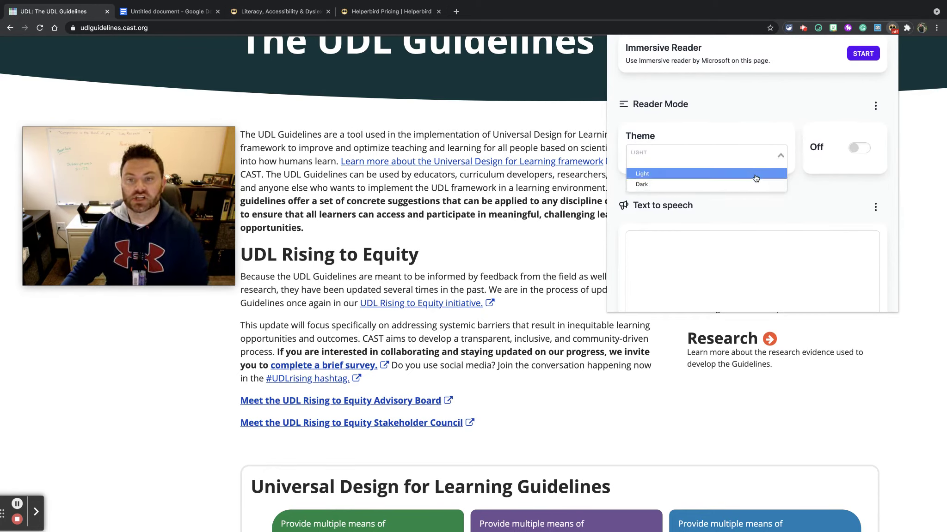
click(754, 184)
click(858, 152)
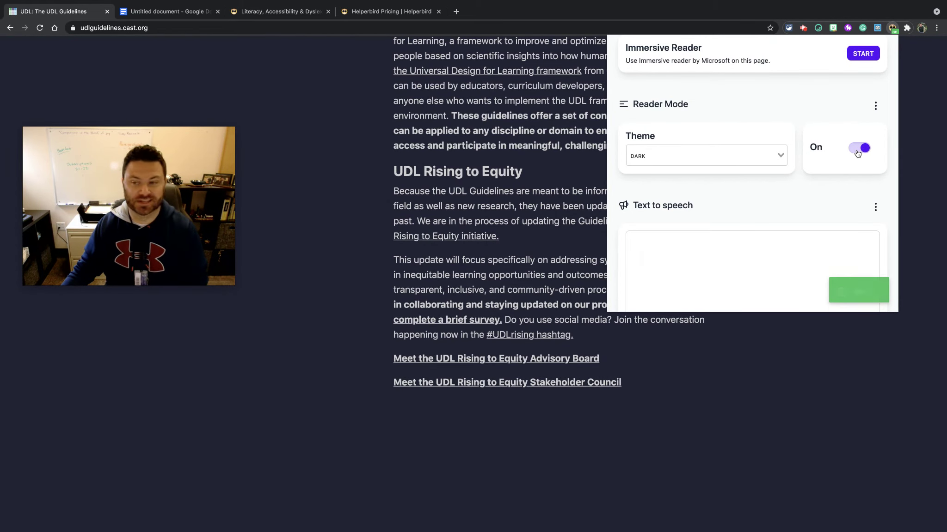
click(858, 152)
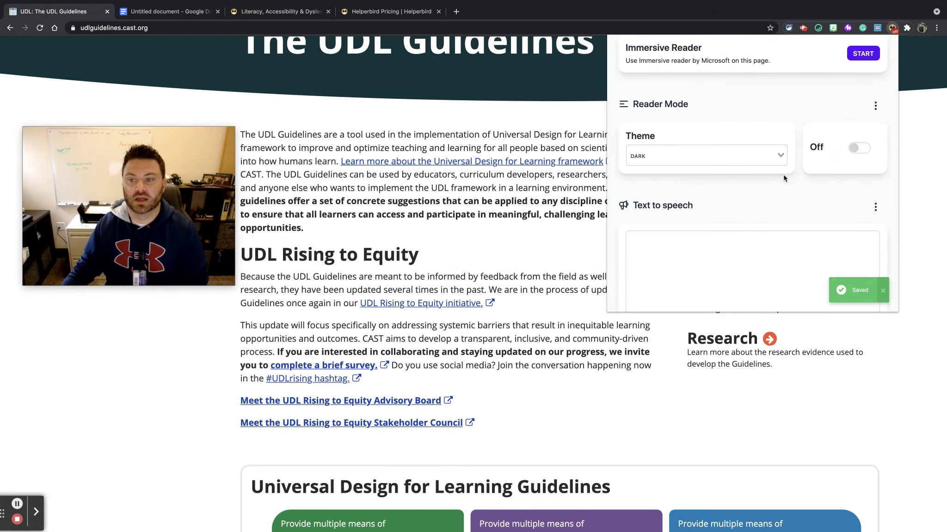
Enter "Hello how are you?" as Helperbird's text-to-speech text and play it aloud.
scroll(739, 175, down, 4)
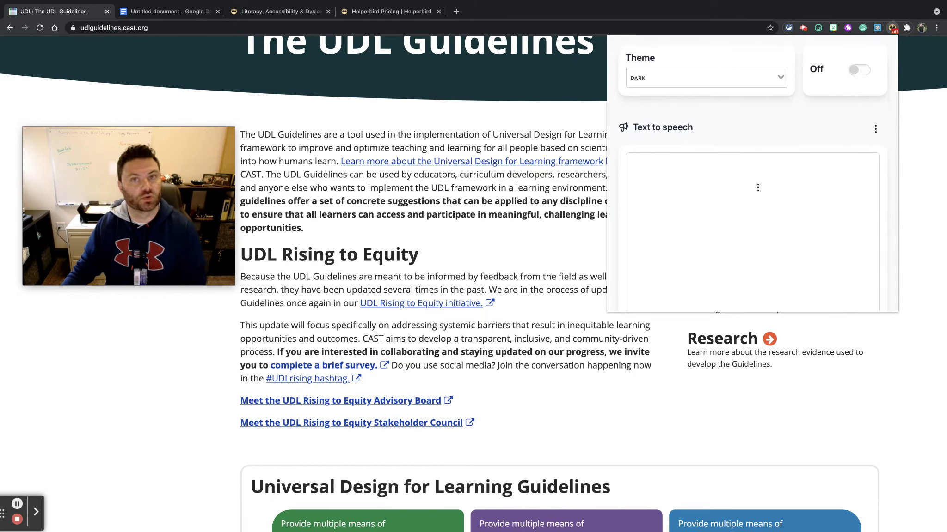
scroll(757, 190, down, 1)
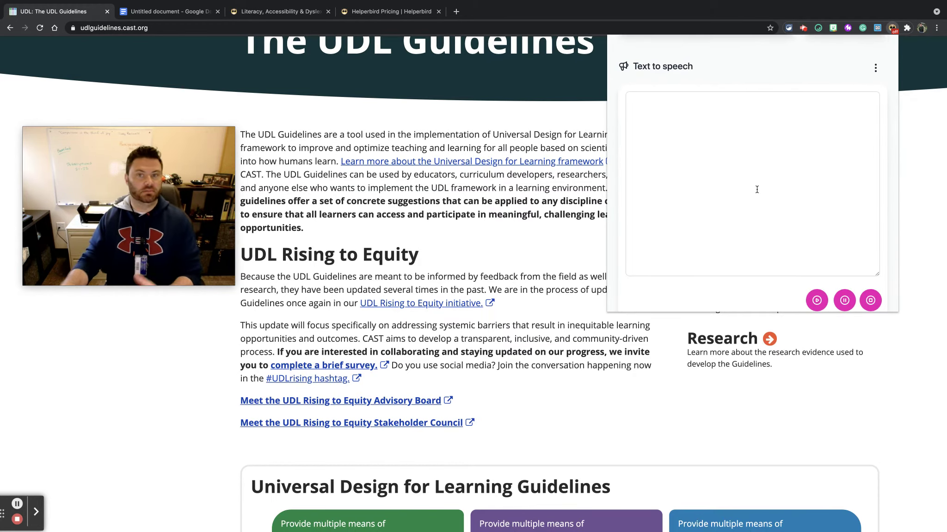
click(760, 188)
text(Hello  how are you)
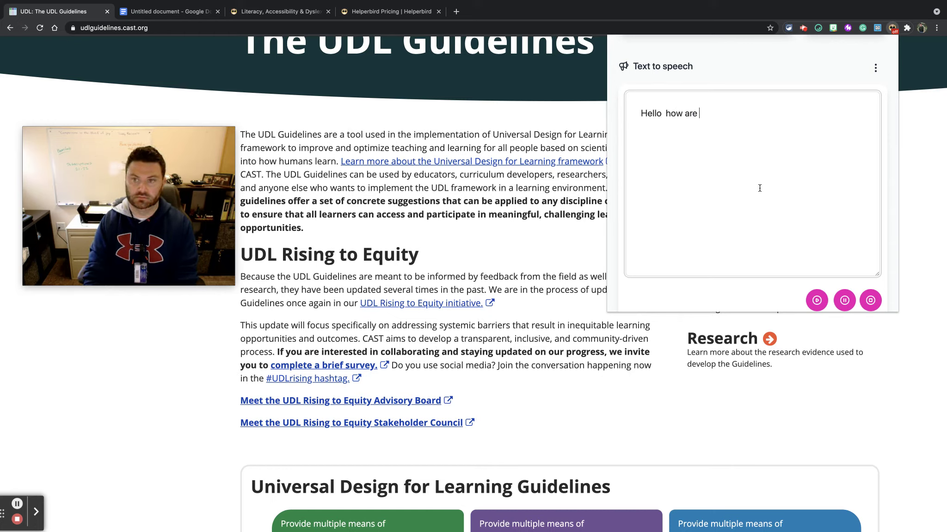
click(817, 301)
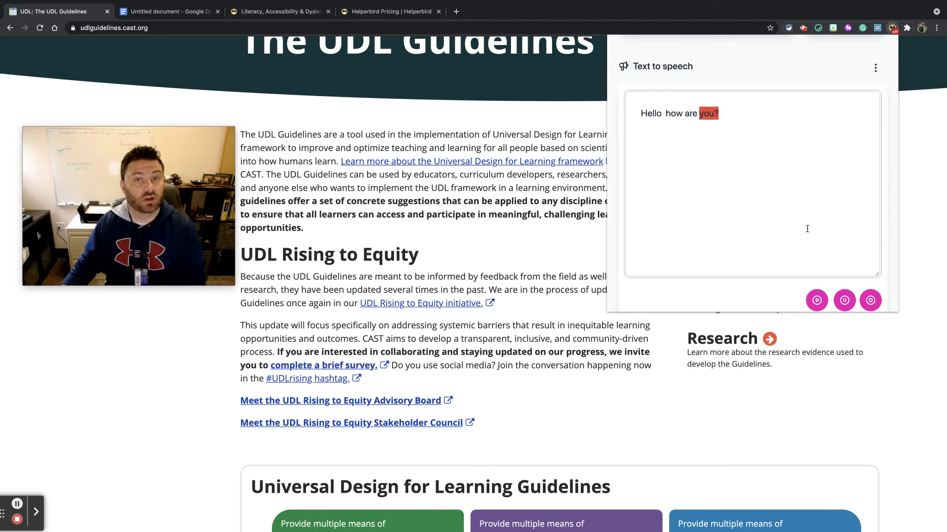
Set Helperbird's Magnifier to 98%, try it on the UDL Guidelines page and switch it back off.
scroll(807, 229, down, 6)
scroll(810, 236, down, 2)
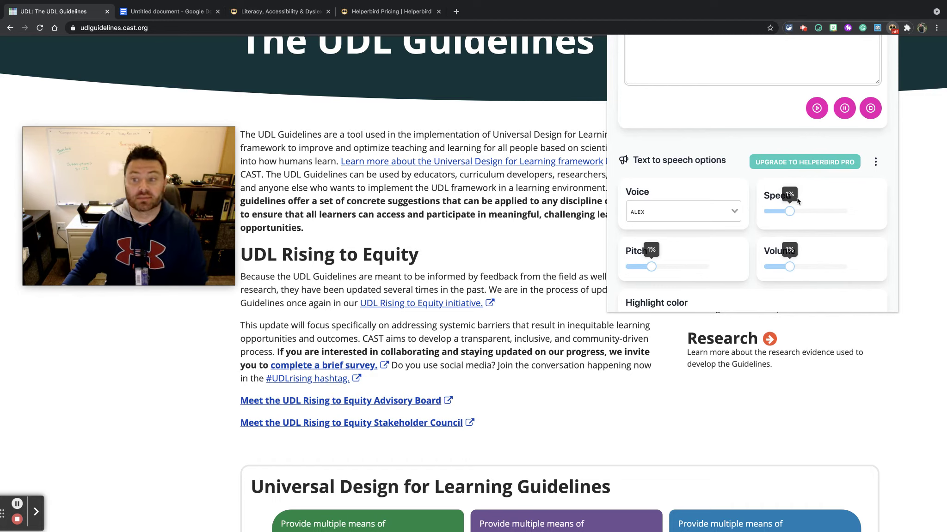
scroll(802, 212, down, 3)
scroll(801, 217, down, 7)
scroll(801, 218, down, 14)
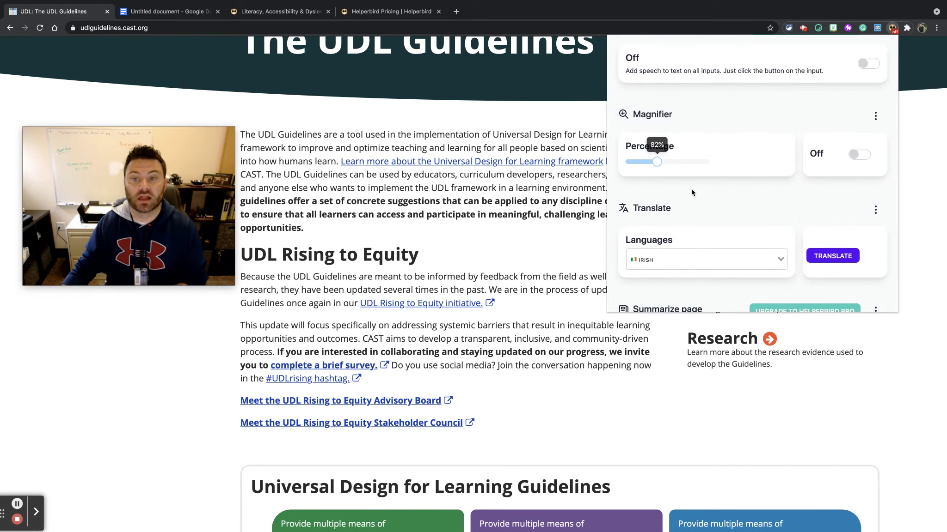
mouse_move(657, 162)
mouse_down()
mouse_move(676, 163)
mouse_move(633, 162)
mouse_move(707, 165)
mouse_move(643, 164)
mouse_move(665, 163)
mouse_up()
click(859, 155)
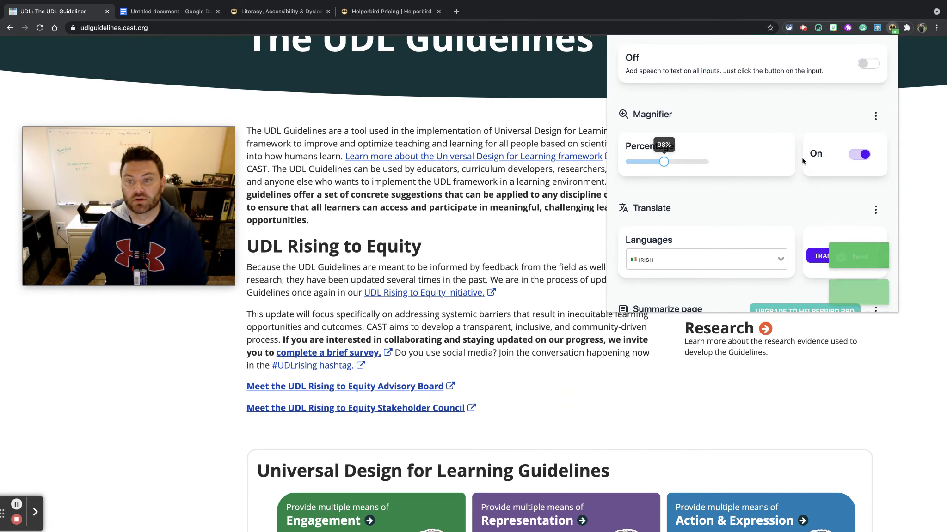
click(859, 154)
Look through the languages offered by Helperbird's Translate feature and close the list without changing the language.
scroll(738, 196, down, 3)
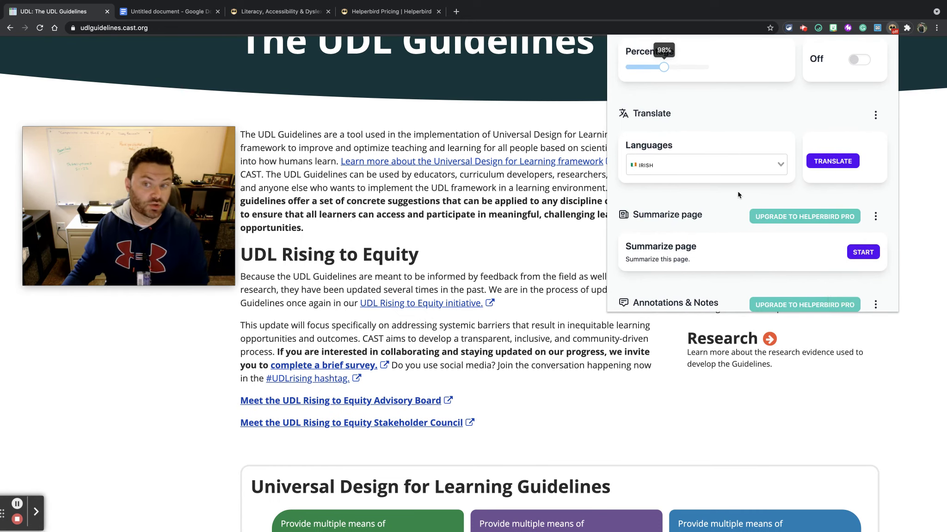
click(724, 168)
scroll(715, 193, down, 15)
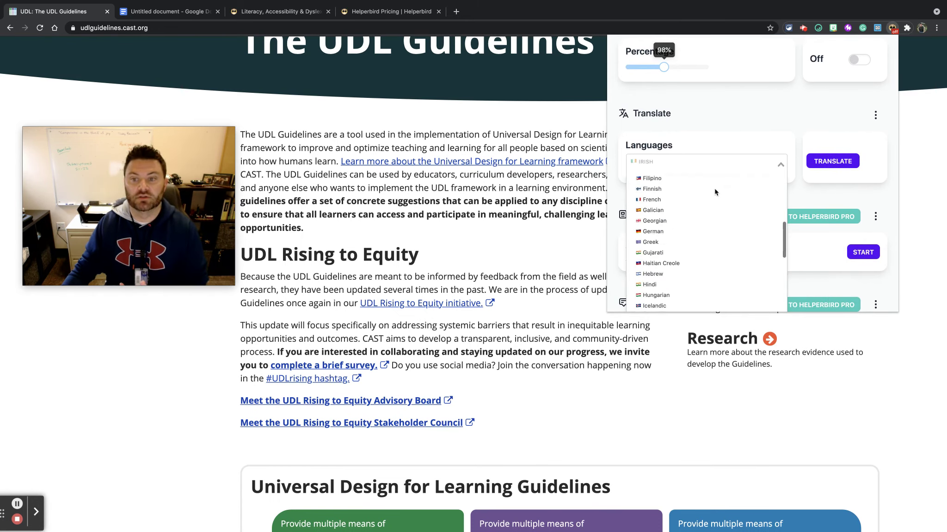
click(778, 128)
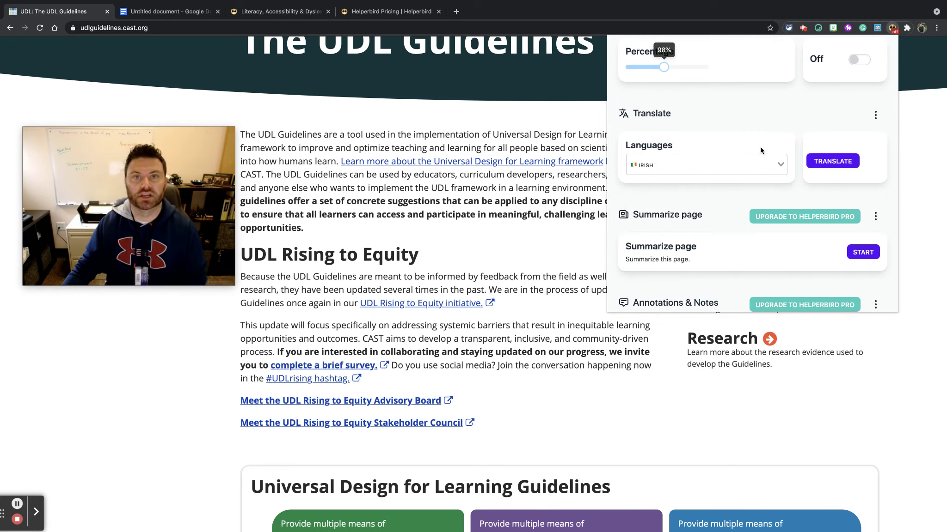
Switch on Helperbird's Paragraph width at 44px for the page's text and widen it to 92px.
scroll(758, 155, down, 5)
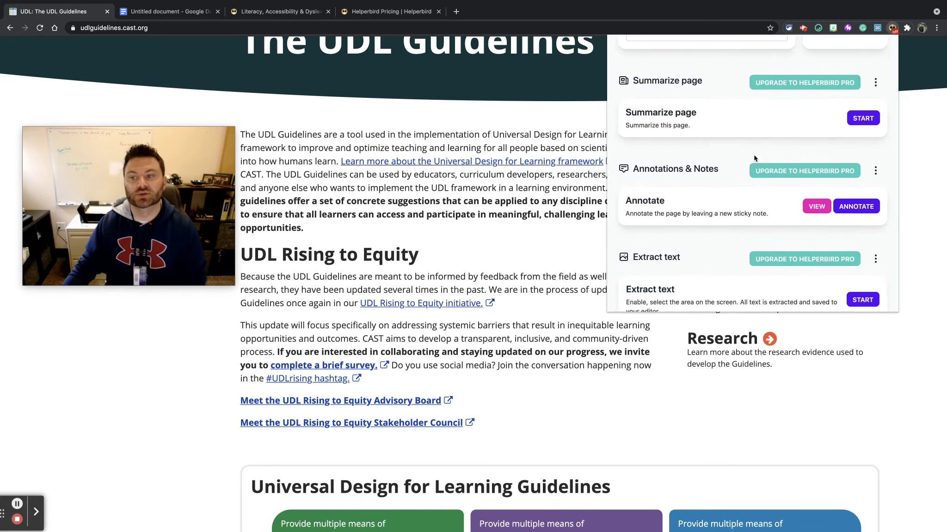
scroll(754, 158, down, 5)
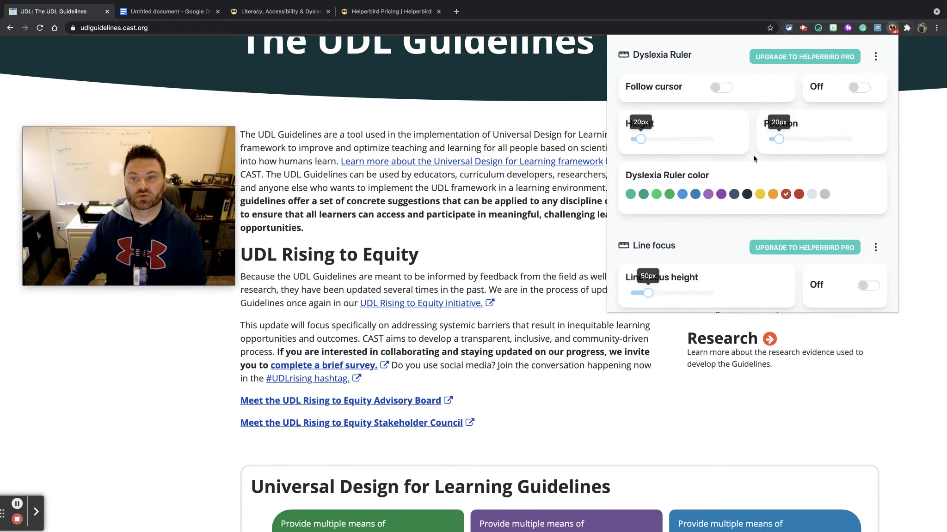
scroll(753, 158, down, 11)
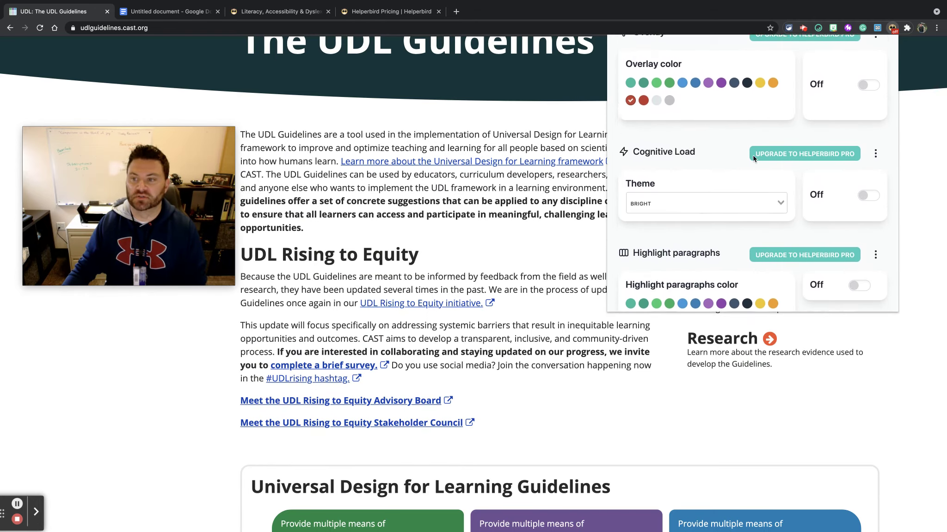
scroll(753, 158, down, 6)
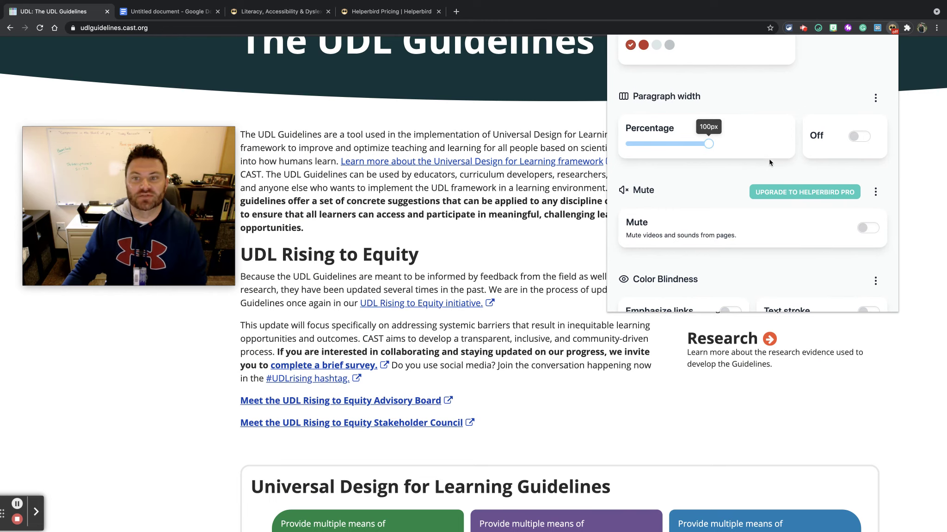
drag(709, 144, 660, 147)
click(858, 138)
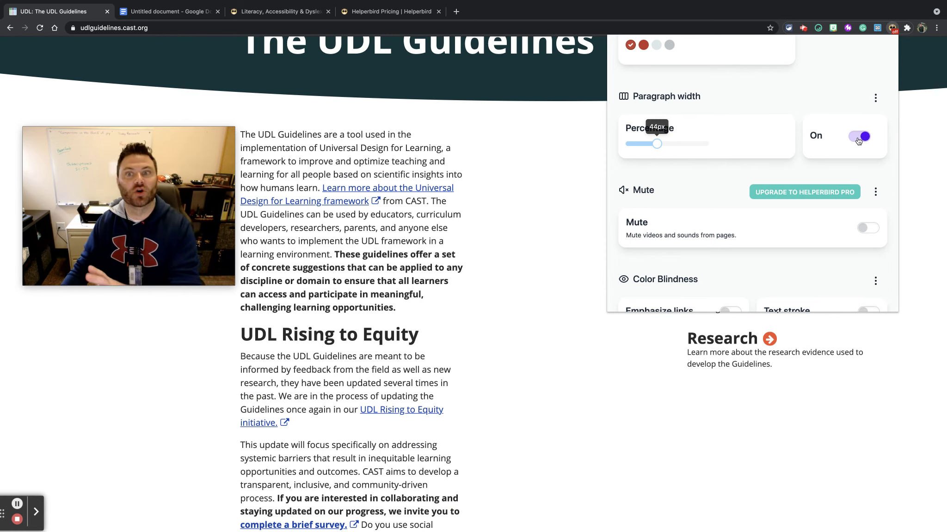
drag(657, 143, 701, 144)
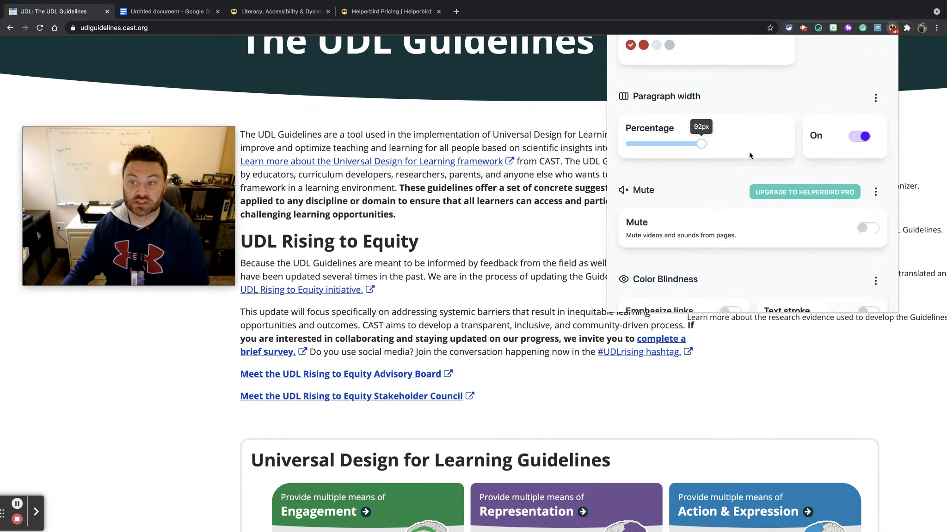
Look through Helperbird's remaining features, from Mute and Color Blindness to Screenshot, Analyze, Print and Tooltip.
scroll(746, 171, down, 3)
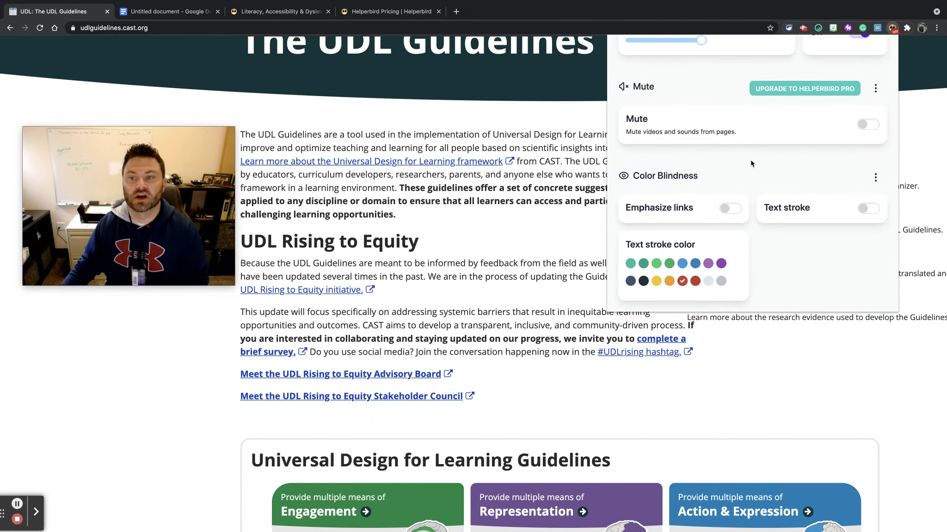
scroll(769, 203, down, 10)
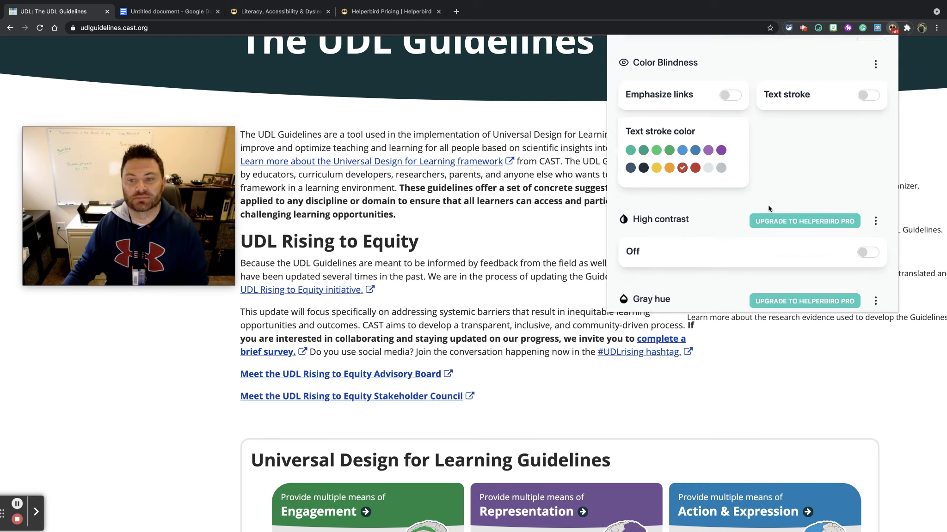
scroll(763, 211, down, 7)
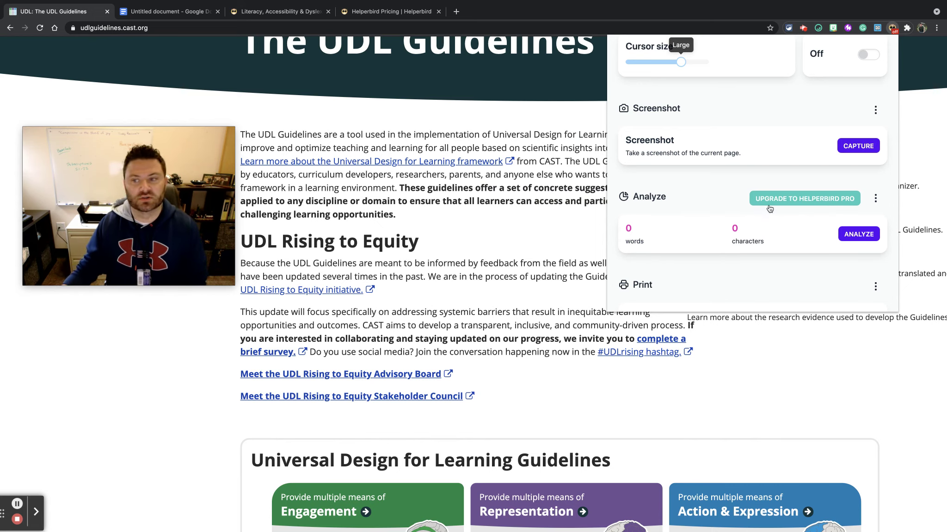
scroll(762, 210, down, 3)
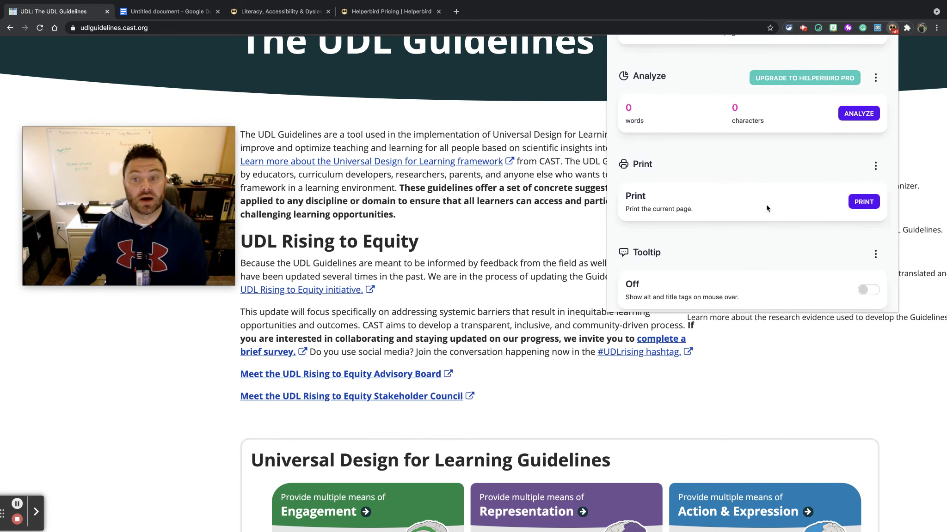
scroll(799, 197, up, 3)
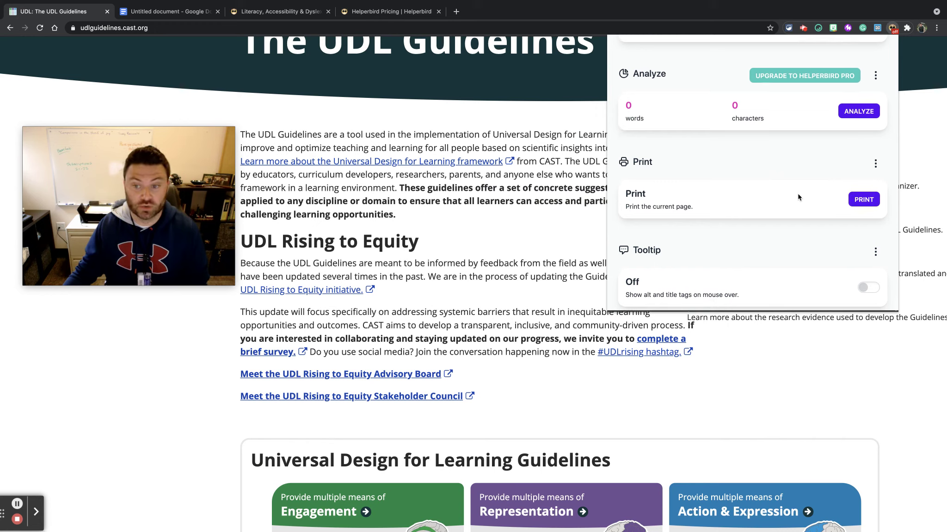
scroll(797, 198, up, 15)
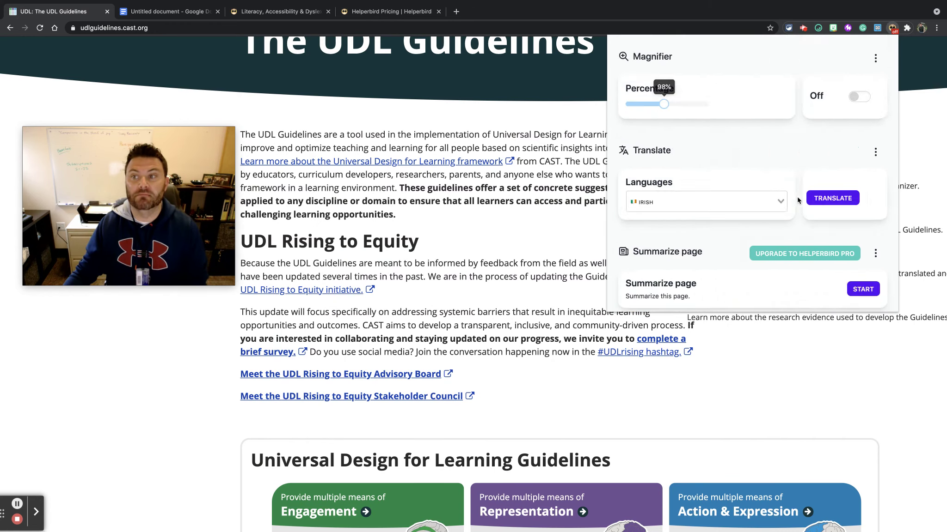